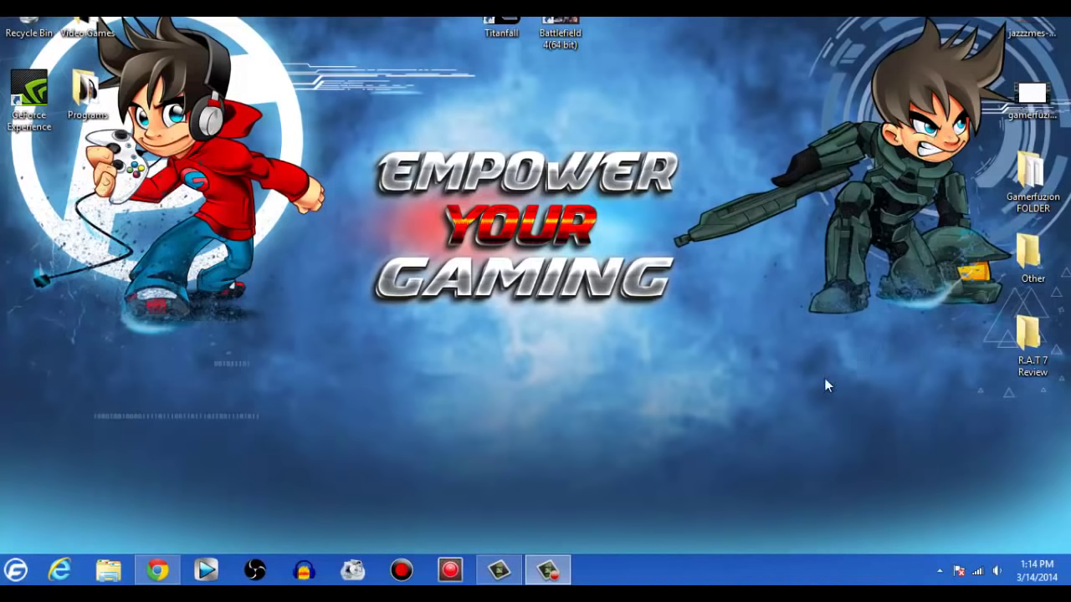
Return to the desktop, launch the Mad Catz Profile Editor from the tray, and show its DPI Settings.
left_click(157, 569)
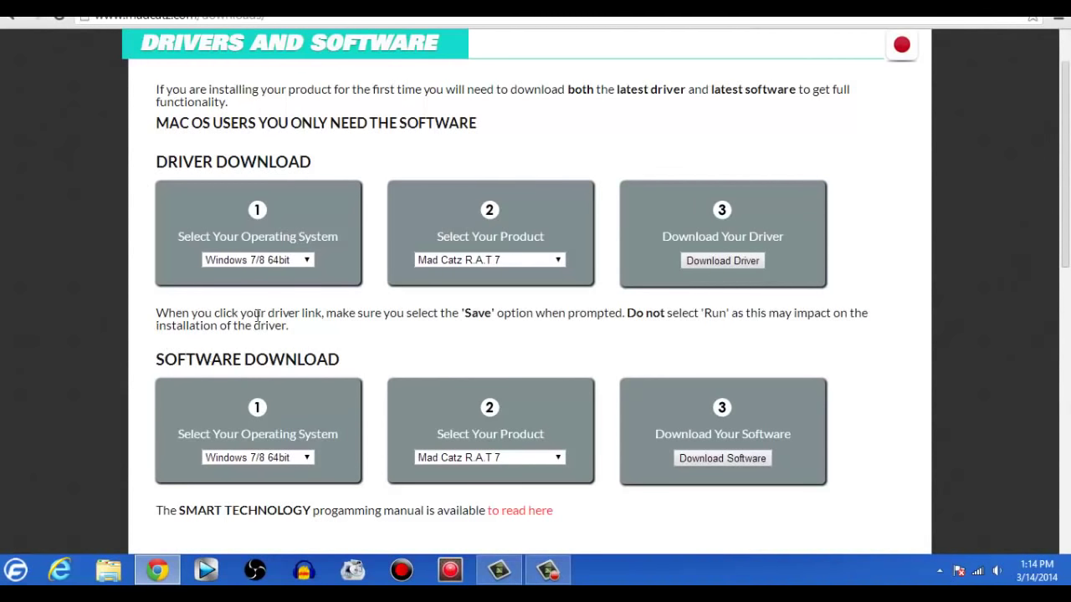
key("super+d")
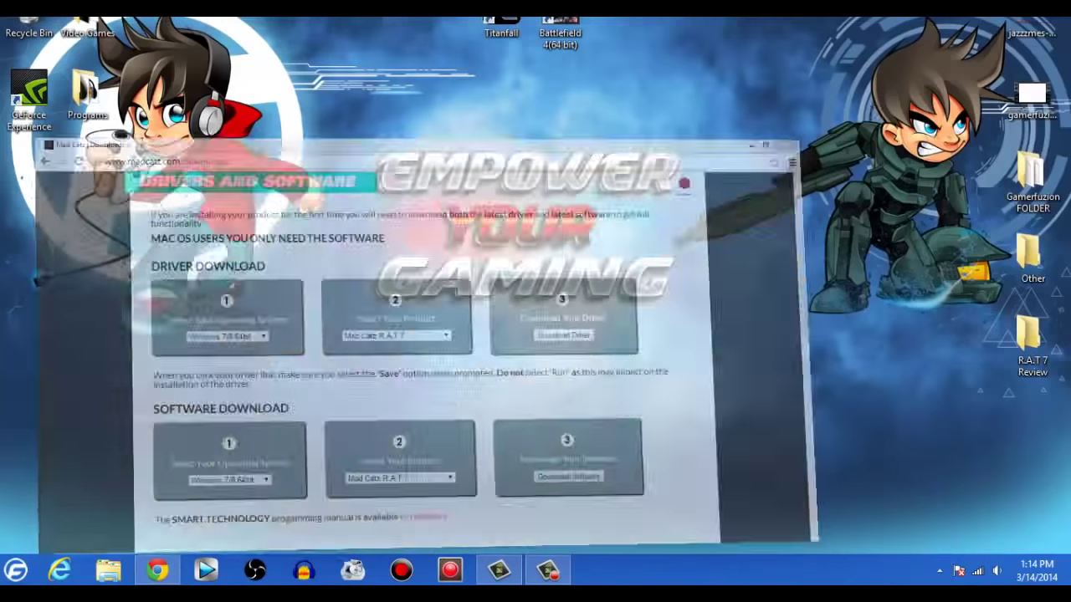
left_click(938, 570)
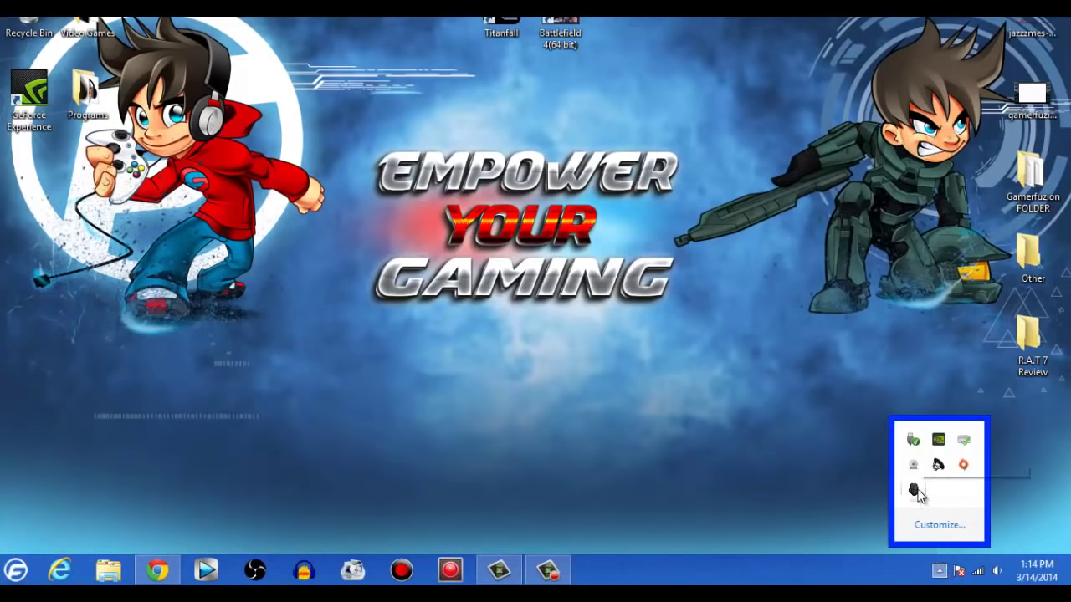
right_click(914, 492)
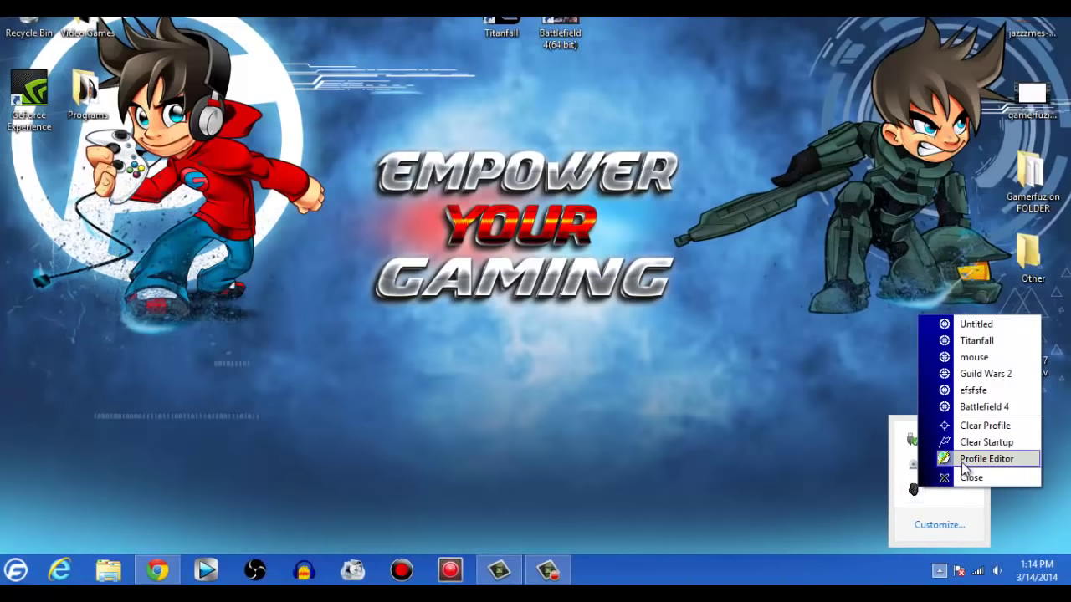
left_click(965, 461)
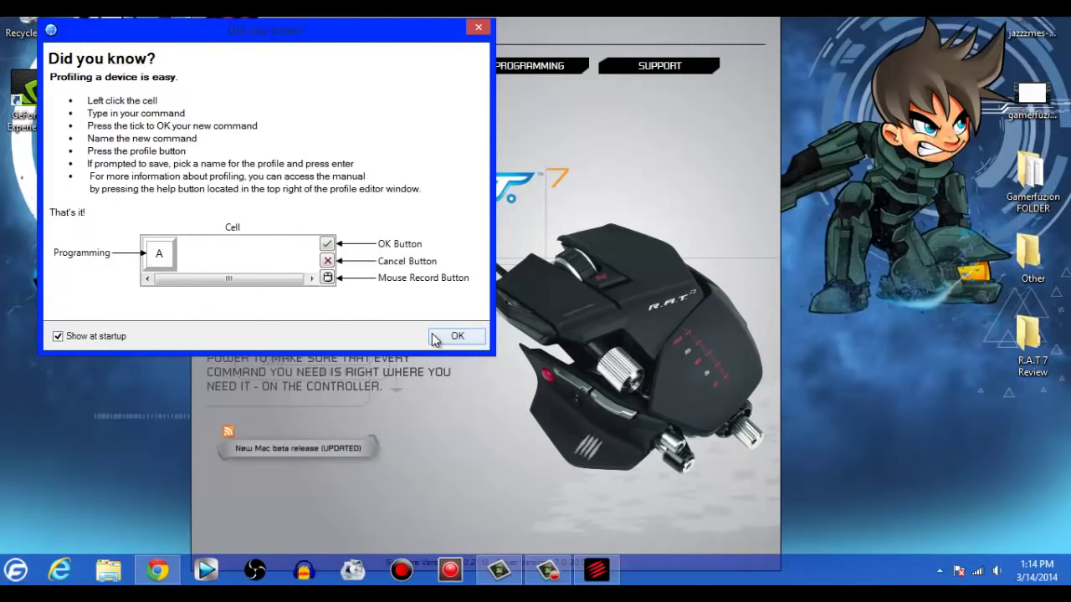
left_click(434, 337)
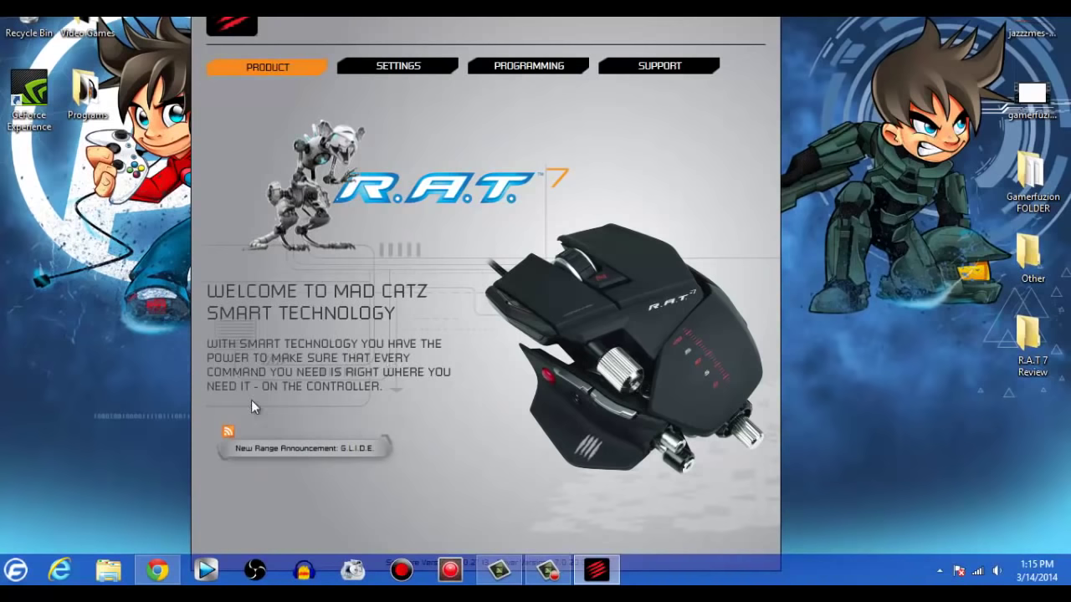
left_click(381, 64)
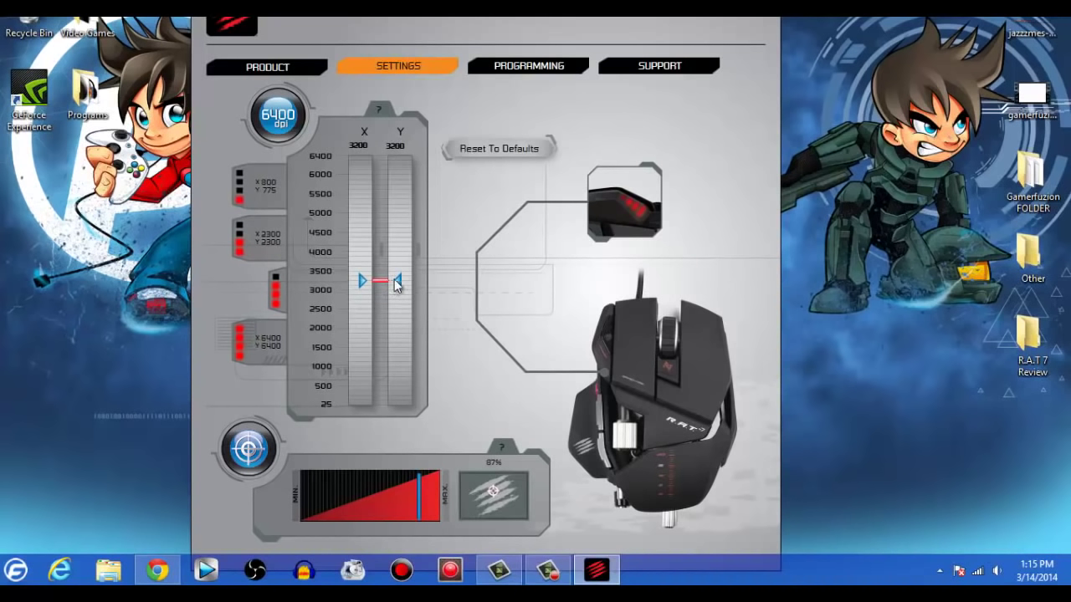
Set the third DPI level's Y axis to 3175 and raise sensitivity to about 96%.
mouse_move(395, 279)
left_mouse_down()
mouse_move(401, 299)
mouse_move(399, 247)
mouse_move(402, 281)
left_mouse_up()
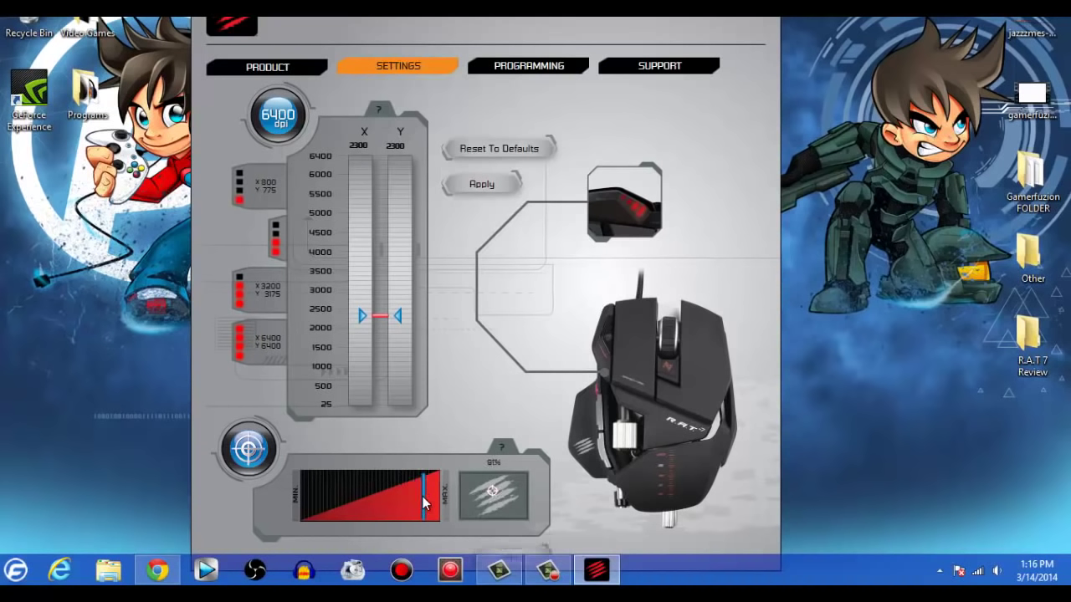
left_click_drag(419, 498, 428, 501)
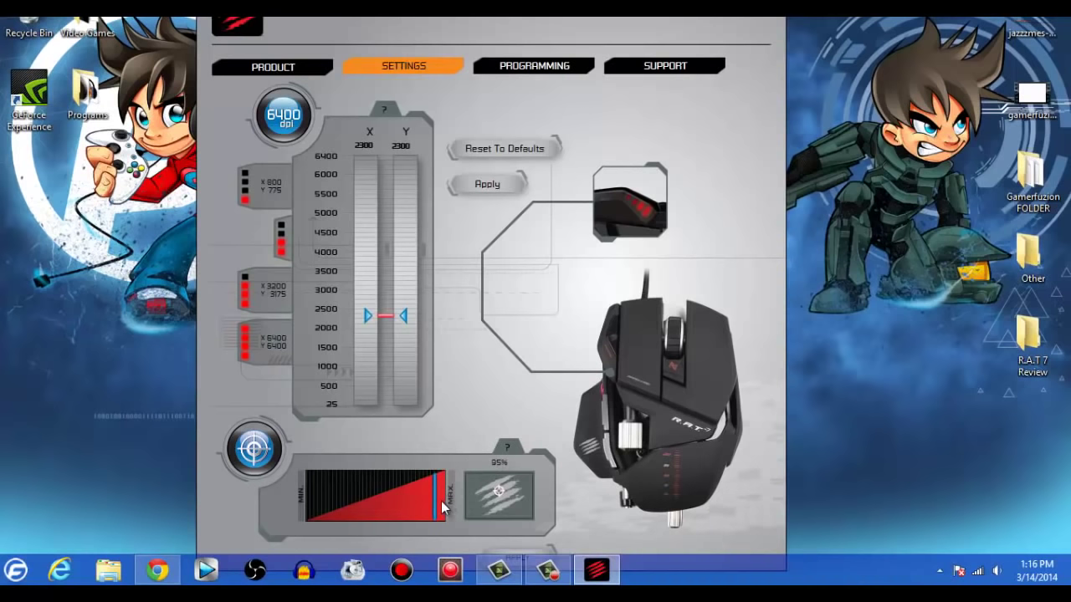
mouse_move(435, 506)
left_mouse_down()
mouse_move(338, 512)
mouse_move(384, 521)
mouse_move(341, 511)
mouse_move(434, 495)
left_mouse_up()
left_click(537, 69)
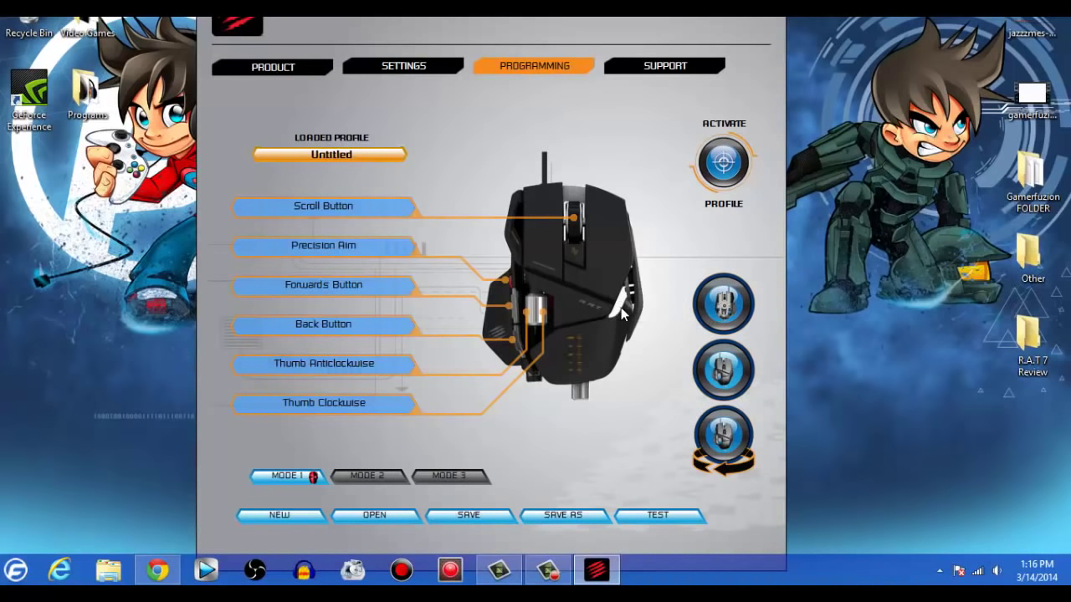
Toggle the mouse between its bottom and top views and check the Scroll Button options.
left_click(718, 471)
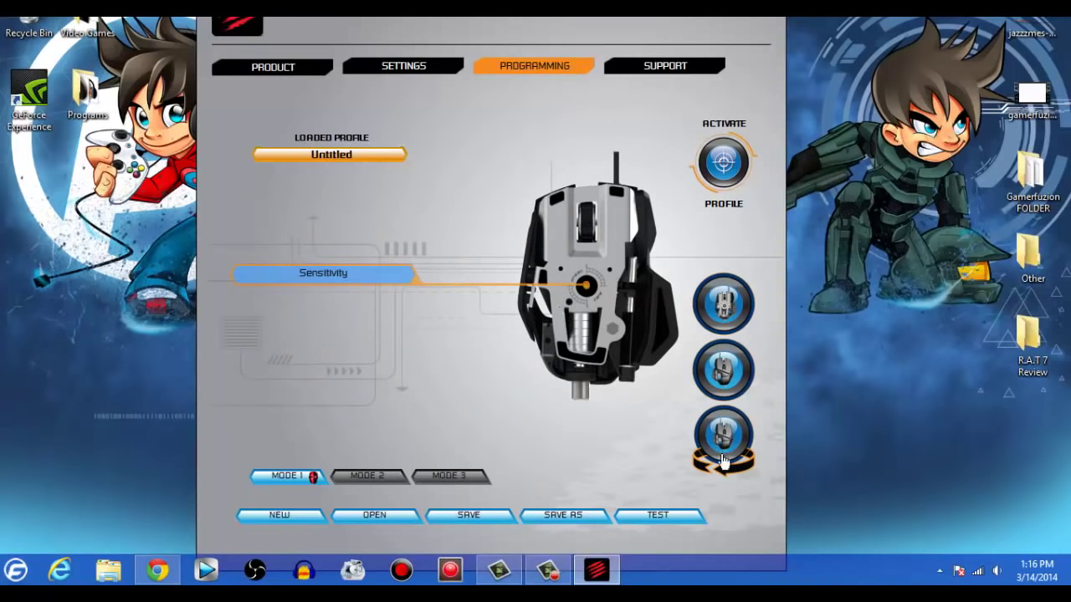
left_click(732, 476)
left_click(725, 374)
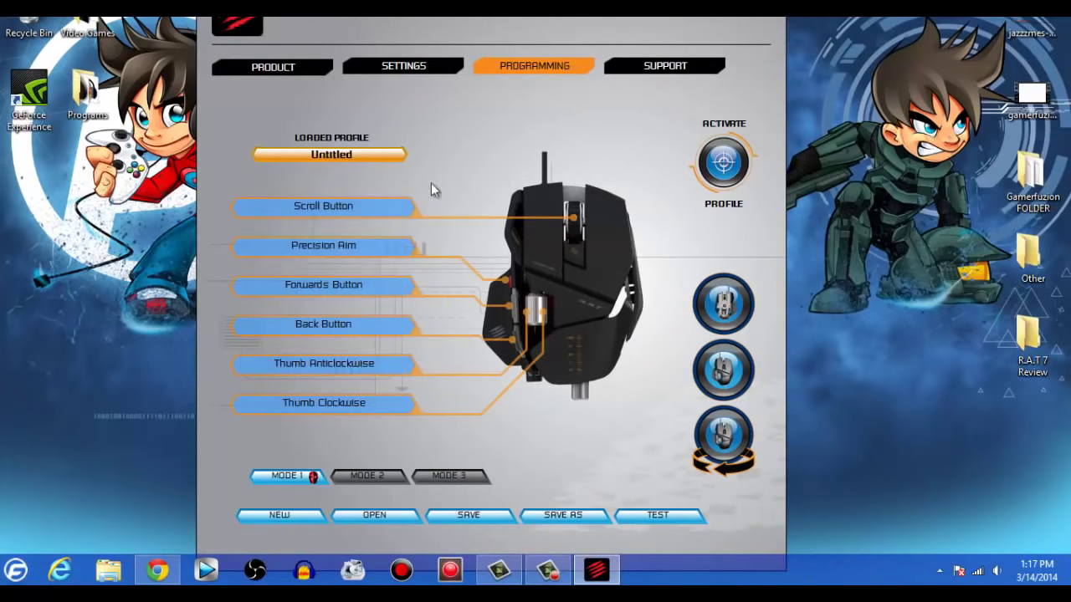
left_click(351, 213)
left_click(339, 212)
Cycle through programming modes 2 and 3, then return to mode 1.
left_click(350, 484)
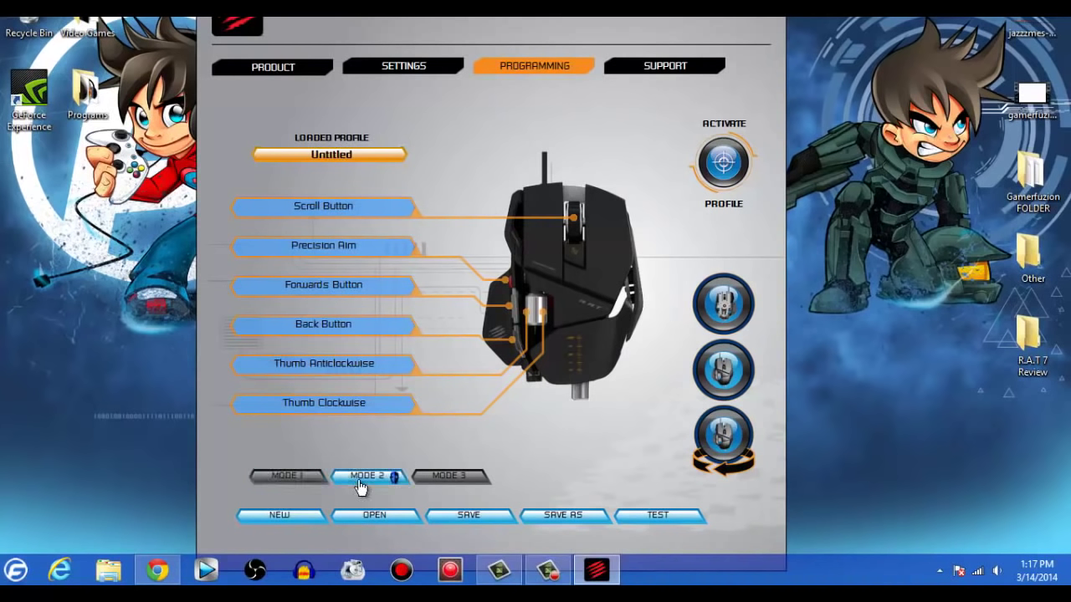
left_click(452, 480)
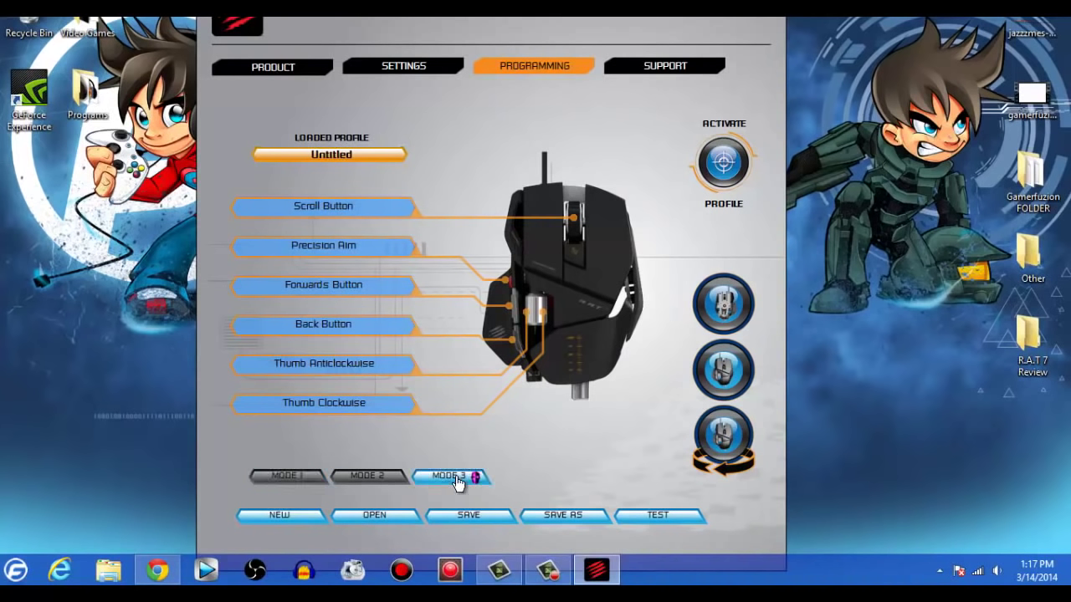
left_click(316, 485)
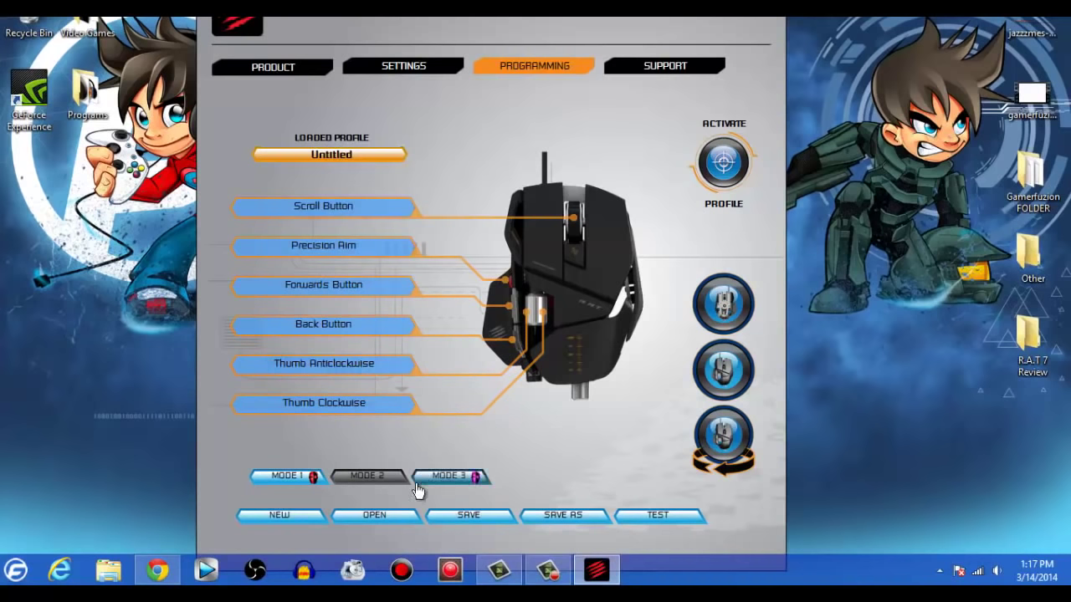
Load the Battlefield 4.pr0 profile.
left_click(397, 523)
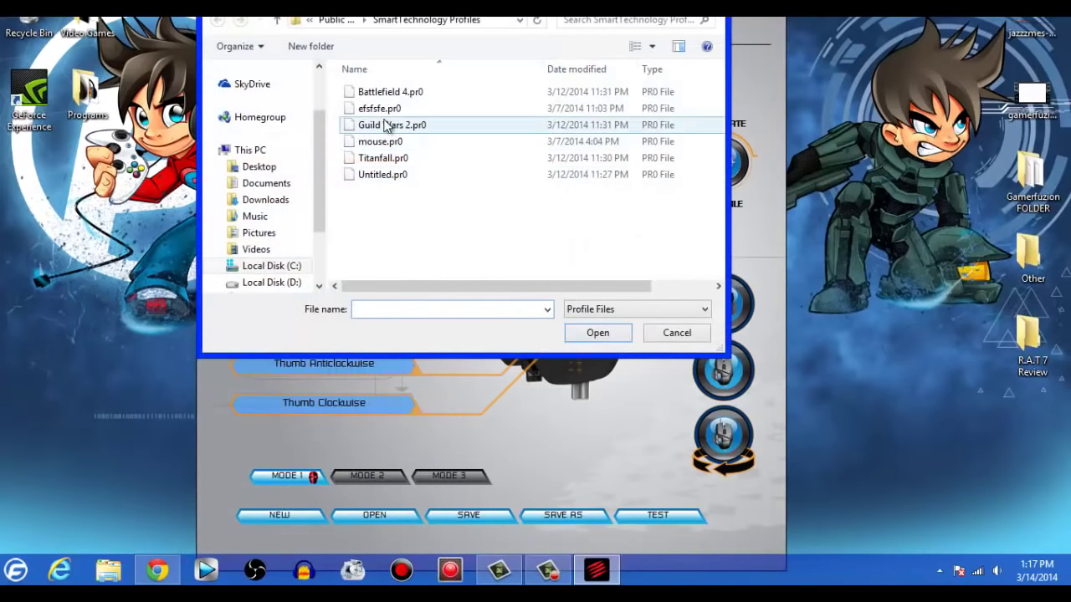
left_click(388, 94)
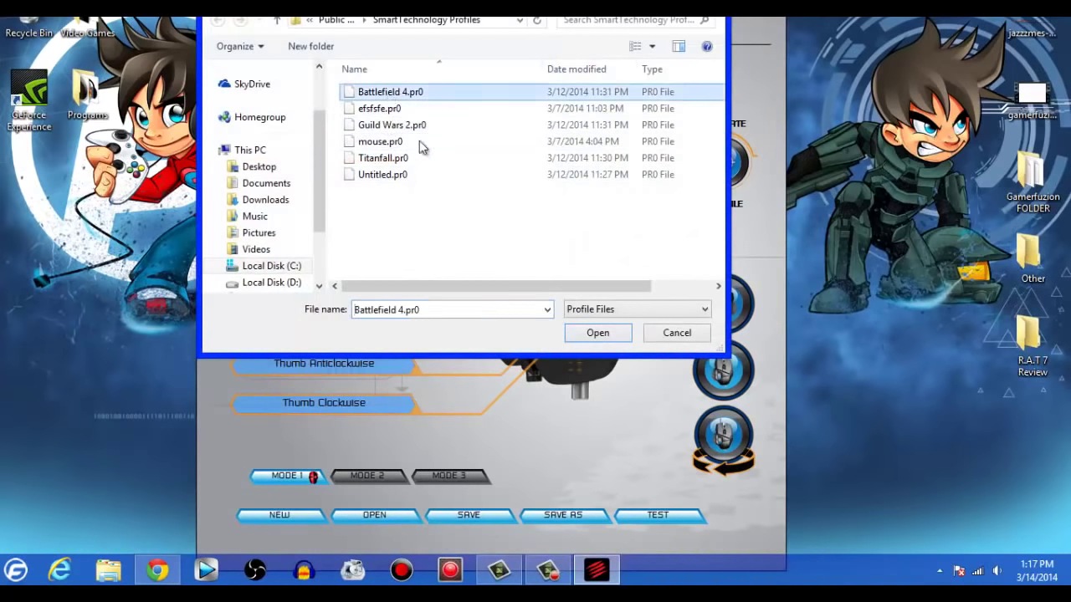
left_click(621, 339)
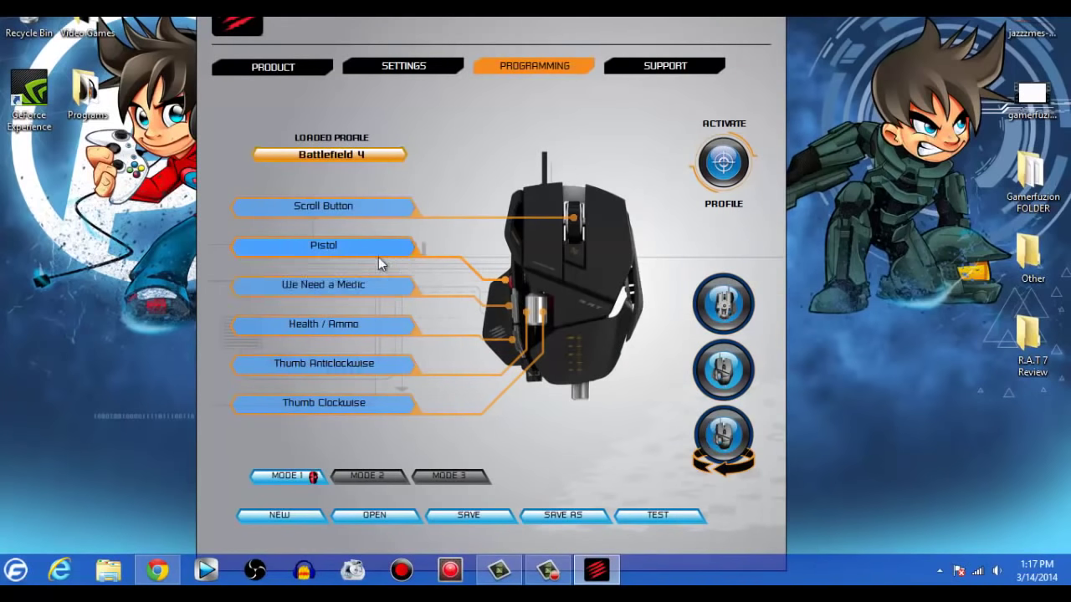
Review the Battlefield 4 button assignments, including the Thumb Clockwise details.
mouse_move(362, 255)
mouse_move(511, 307)
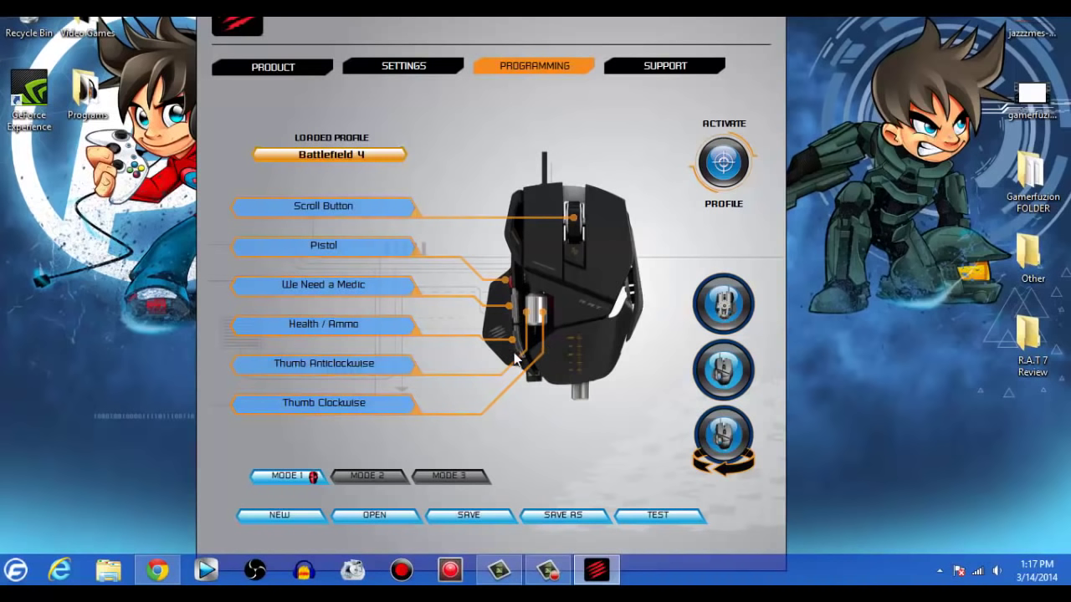
left_click(539, 315)
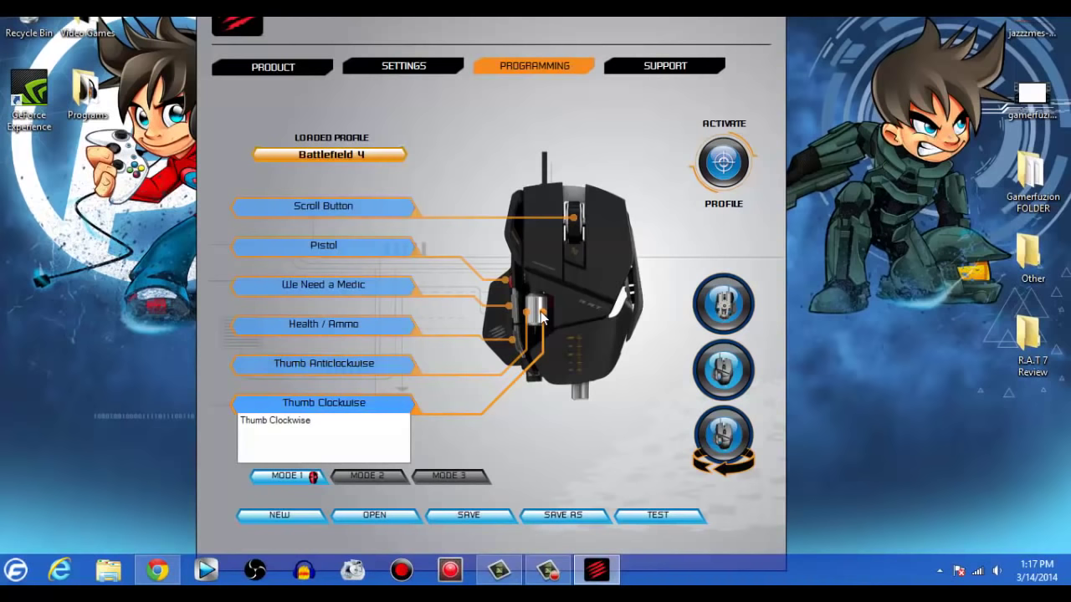
left_click(552, 317)
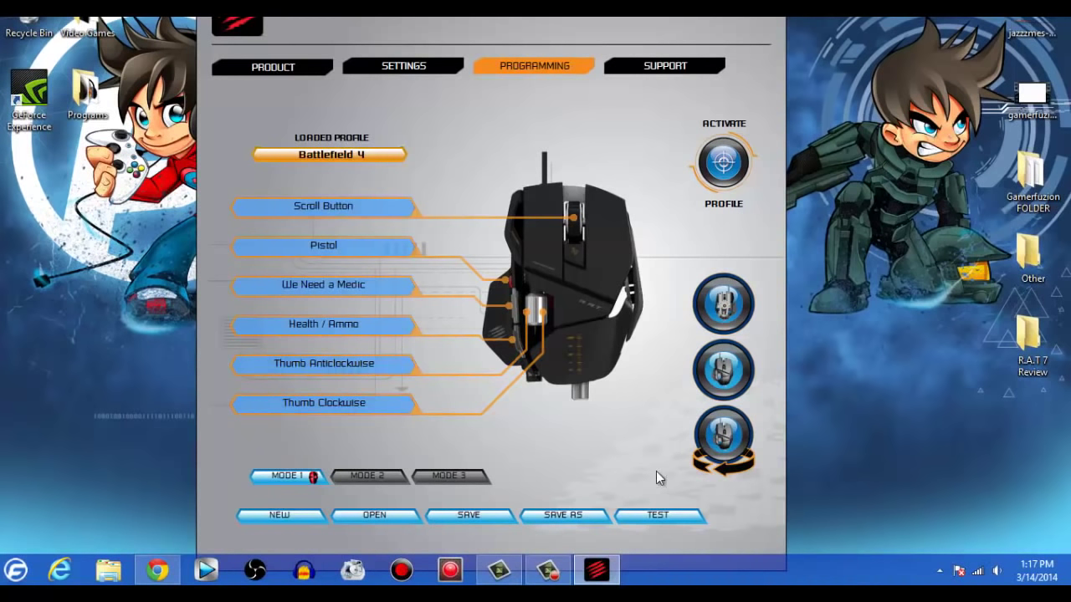
left_click(661, 516)
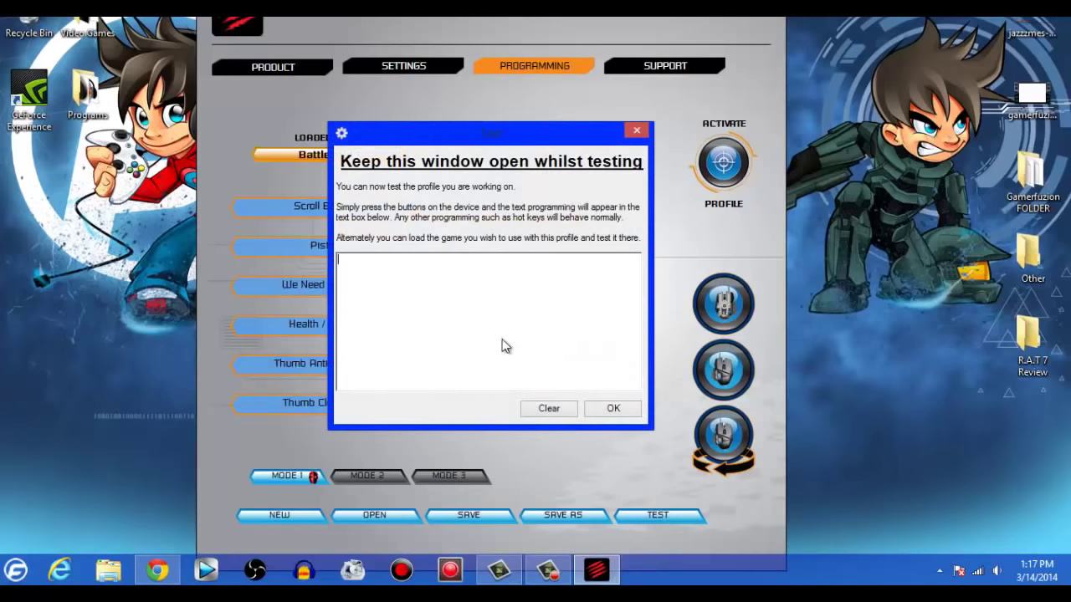
type("2 2 2 2 2 2 2 2 2 2 2 2 2 2 2 2 2 2 2 2 2 2 2 2 2 2 2 2 2 2 2 2 2 2 2 2 2 2 2 2 2 2 2 2 2 2 2 2 2 ")
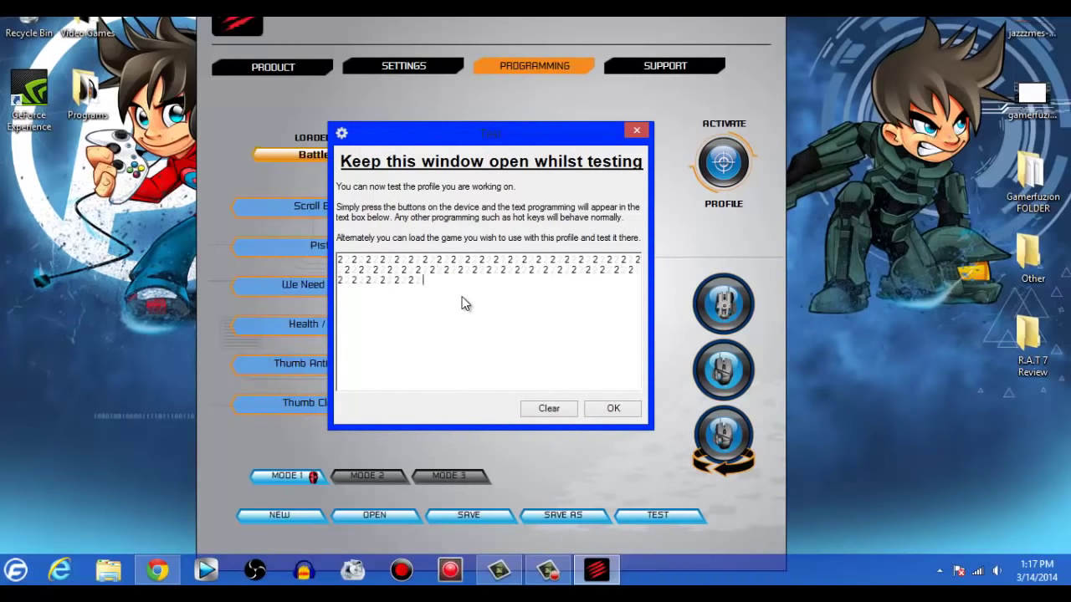
type("2 2 2 2 2 2 2 2 2 2 2 2 2 2 2 2 2 2 2 2 2 2 2 2 2 2 2 2 2 2 2 2 2 2 2 2 2 2 2 2 2 2 2 2 2 2 2 2 2 2 2 2 2 2 2 2 2 2 2 2 2 2 2 2 2 2 2 2 ")
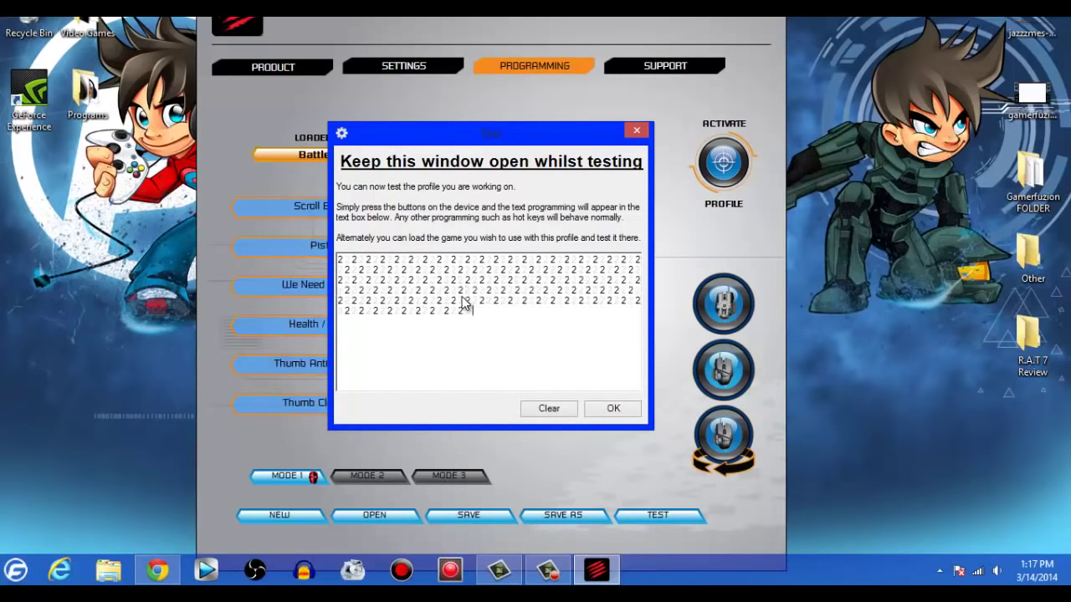
type("2 2 2 2 2 2 2 2 2 2 2 2 2 2 2 2 2 2 2 2 2 2 2 2 2 2 2 2")
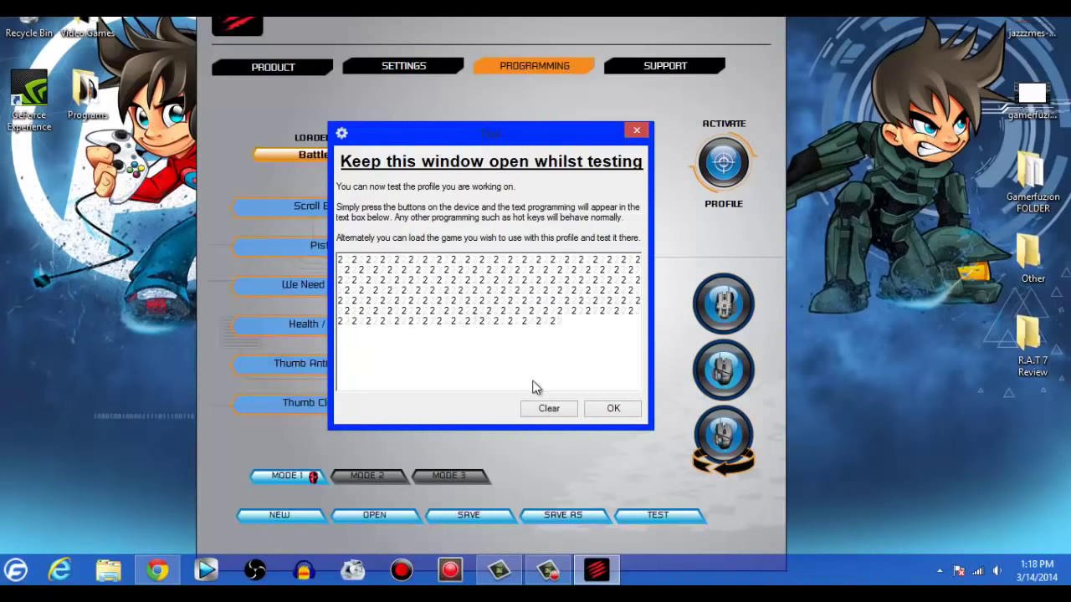
left_click(545, 408)
type("3 3 3 3 3 3 3 3 3 3 3 3 3 3 3 3 3 3 3 3 3 3 3 3 3 3 3 3 3 3 3 3 3 3 3 3 3 3 3 3 3 3 3 3 3 3 3 3 3 3 3 4 4 4 4 4 4 4 4 4 4 4 4 4 4 4 4 4 4 4 4 4 4 4 4 4 4 4 4 4 4 4 4 4 4 4 4 4 4 4 4 4 4 4 4 4 4 4 4 4 4 4 4 4 4 4 4 4 4 4 4 4 4 4")
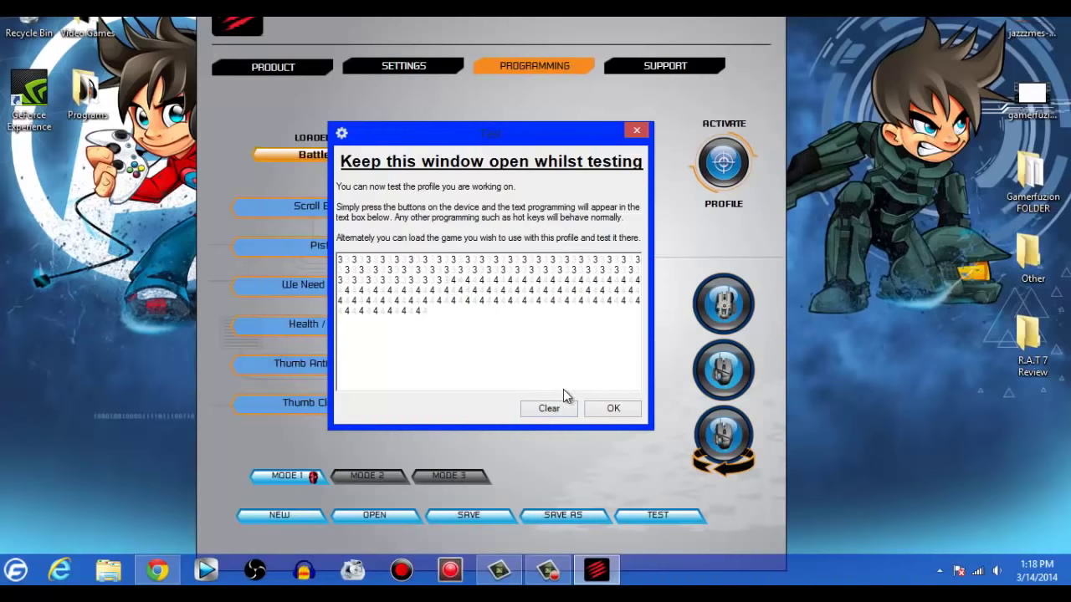
left_click(603, 413)
left_click(390, 251)
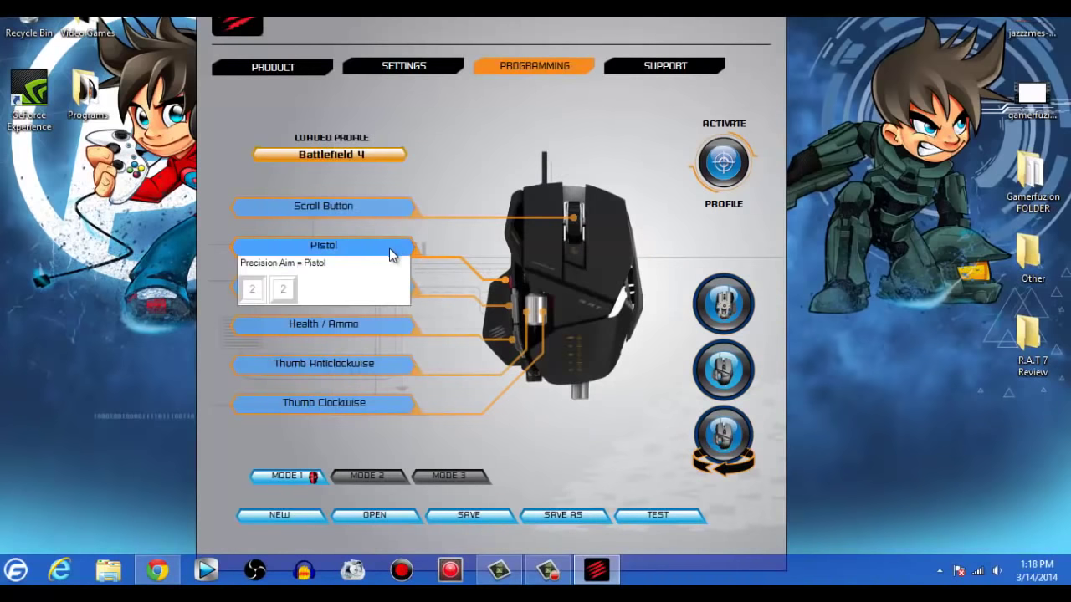
Load the Untitled.pr0 profile.
left_click(378, 517)
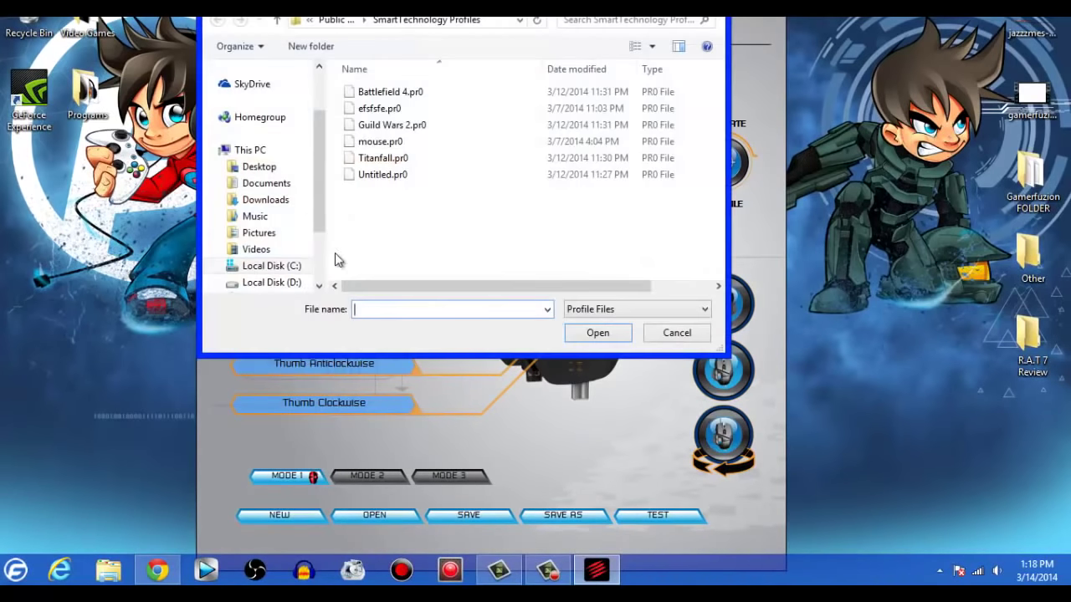
left_click(389, 174)
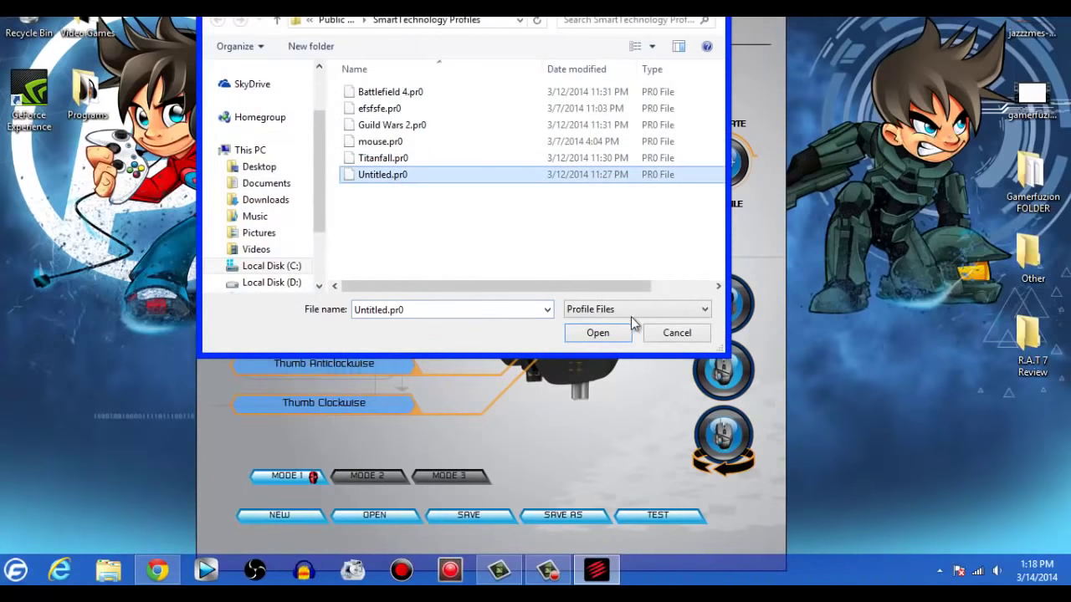
left_click(601, 335)
Check the Secondary button command, activate the Untitled profile, and view the Support page versions.
left_click(403, 249)
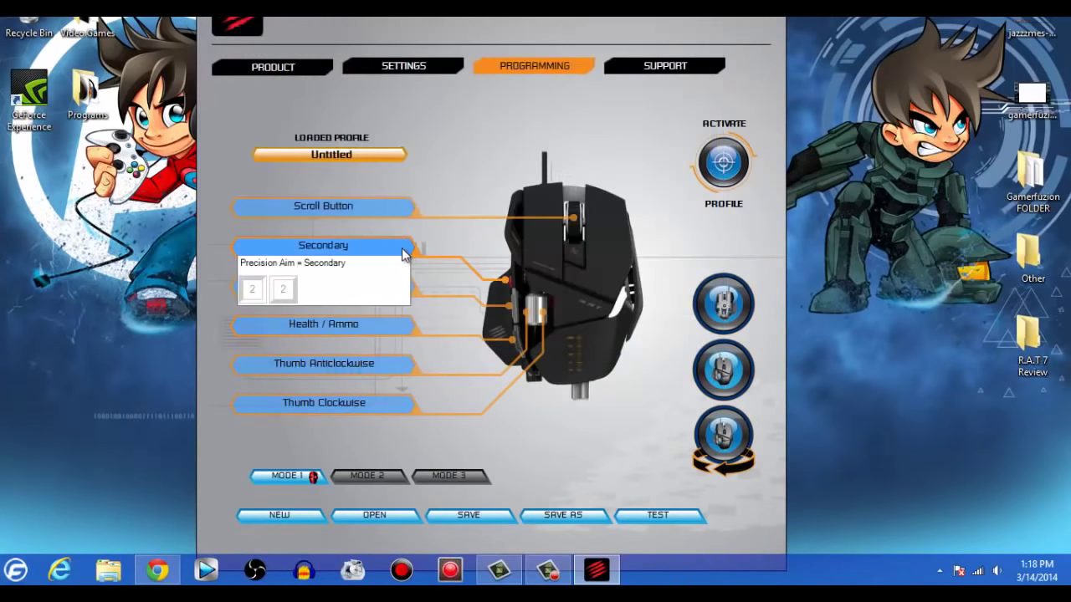
left_click(402, 254)
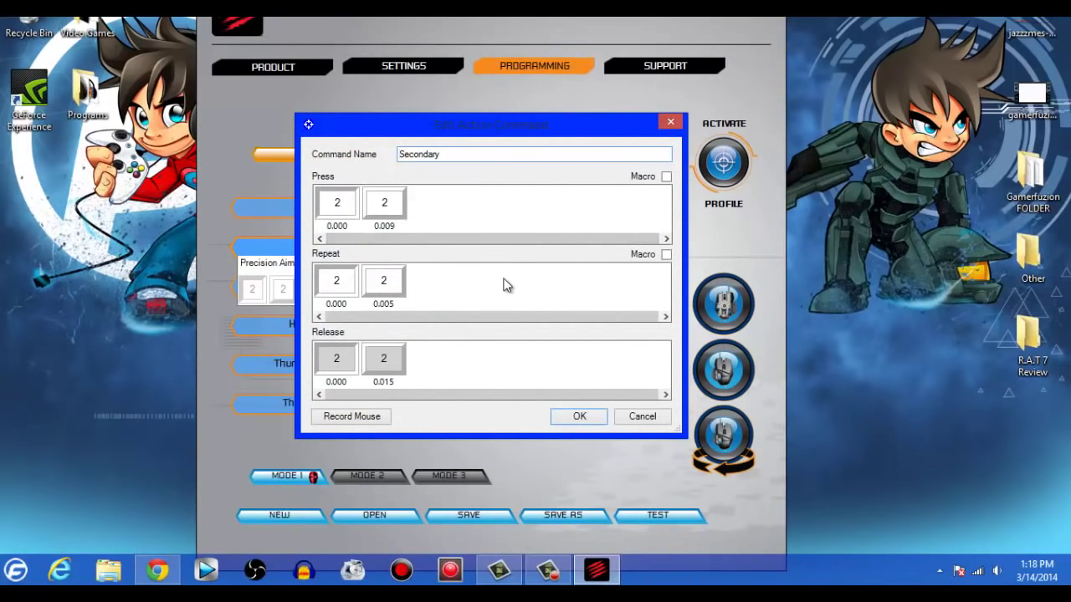
left_click(669, 124)
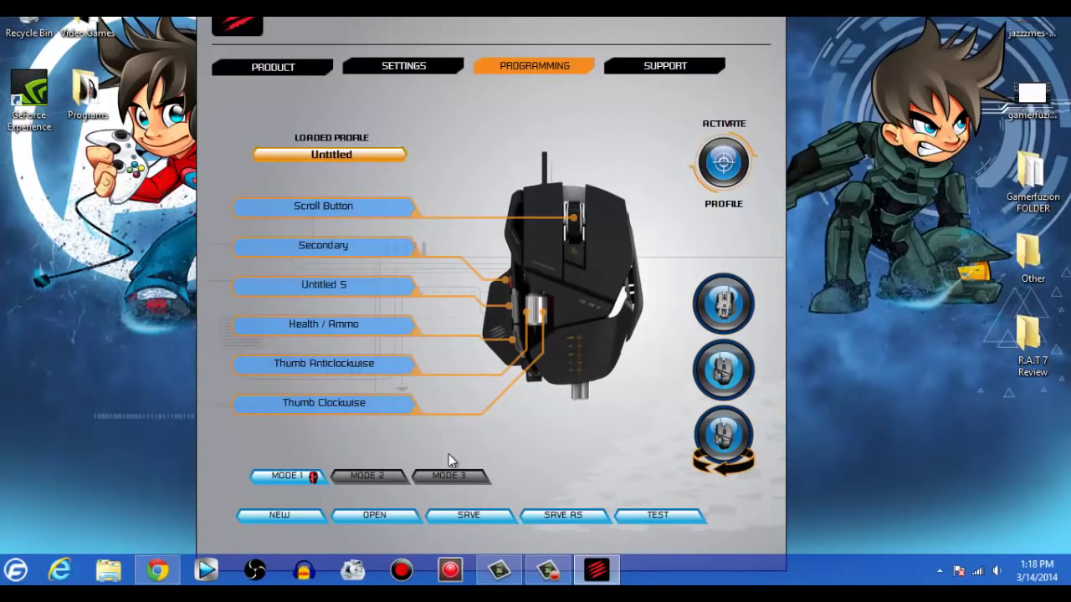
left_click(730, 169)
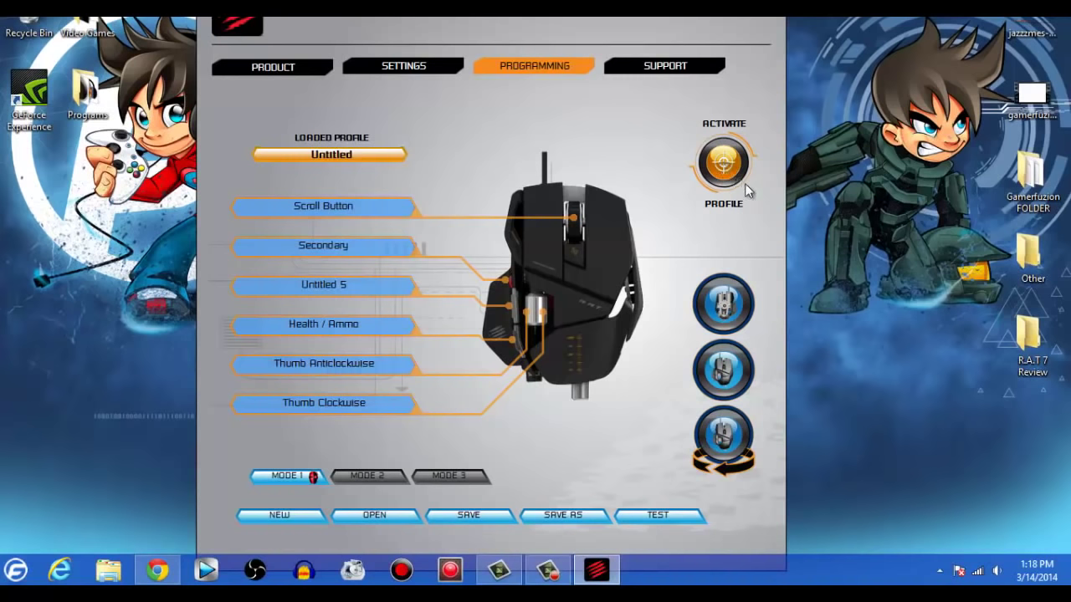
left_click(939, 570)
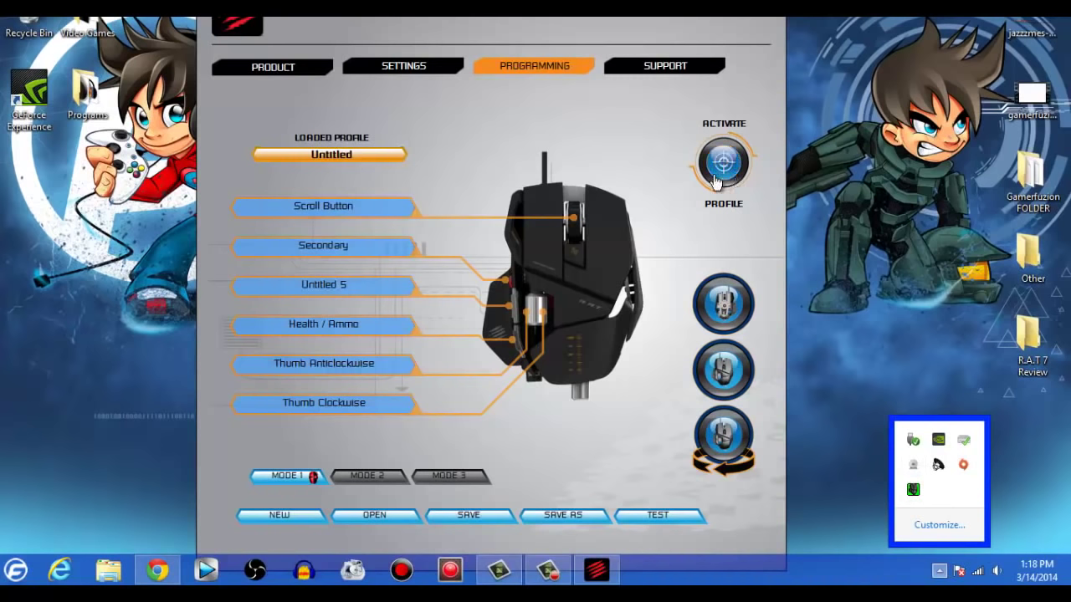
left_click(657, 65)
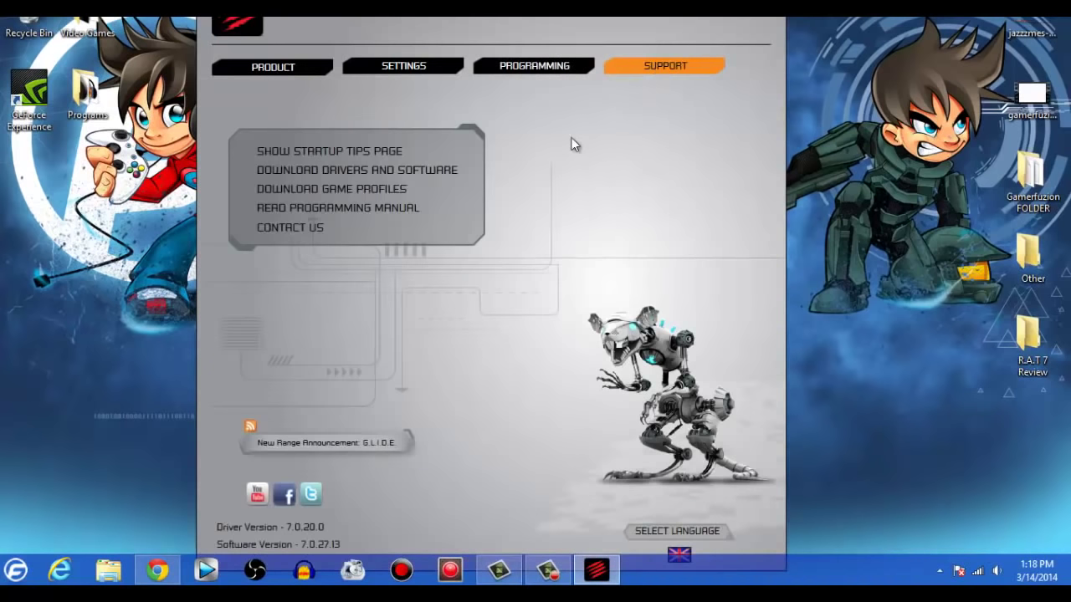